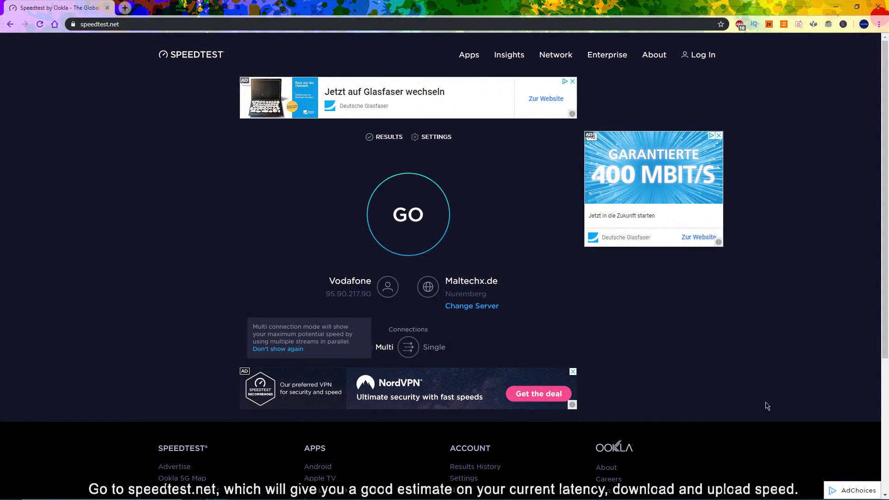
# Run a Speedtest (17 ms ping, ~394 Mbps download) and open Task Manager's Performance details
pyautogui.click(406, 224)
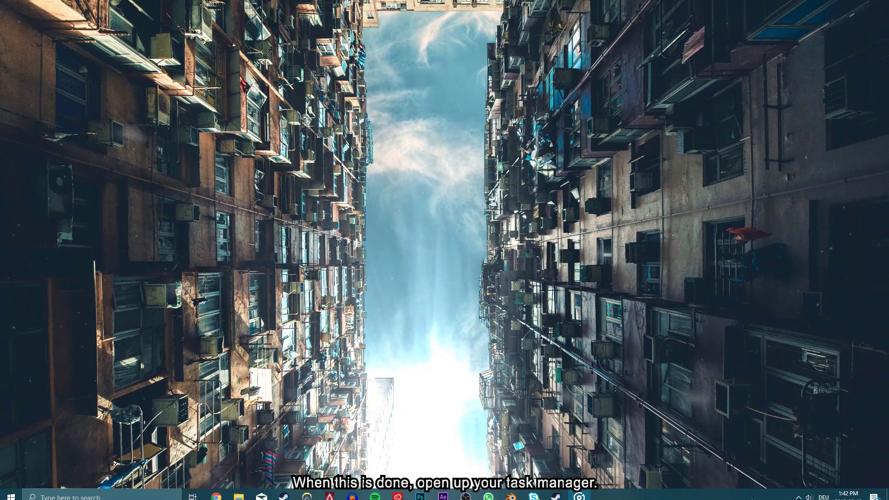
pyautogui.rightClick(655, 494)
pyautogui.click(667, 449)
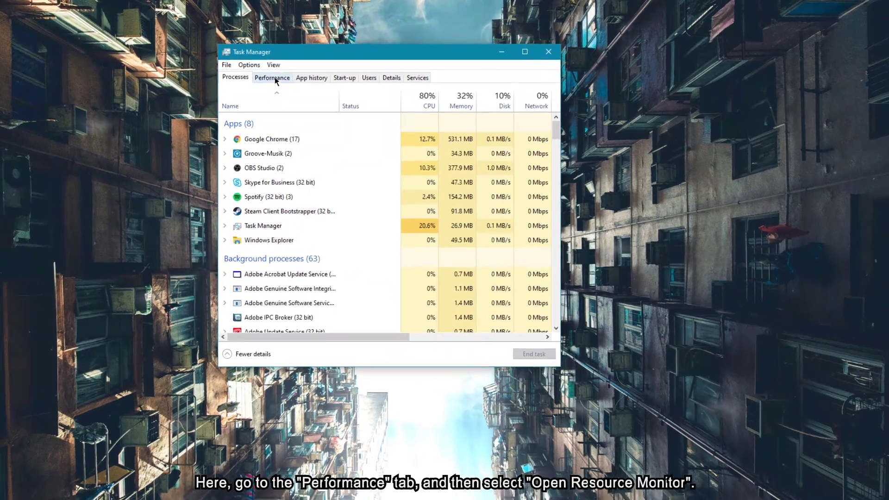
pyautogui.click(240, 42)
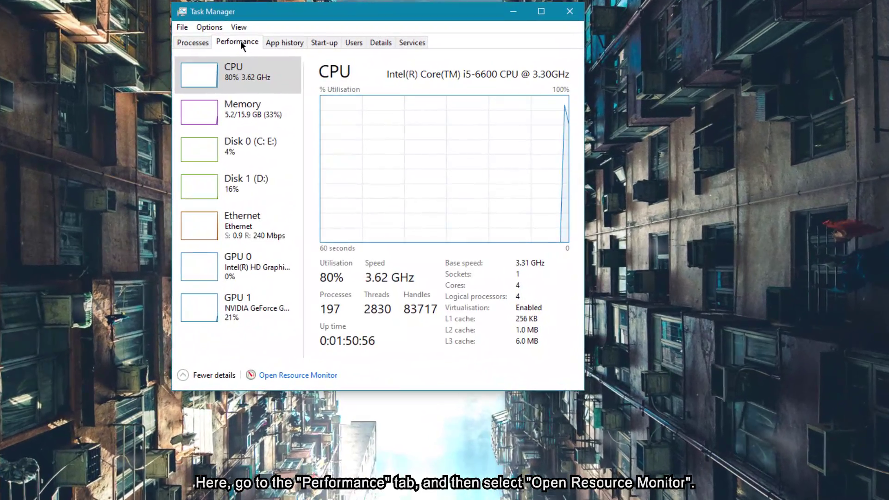
# Launch Resource Monitor, close Task Manager, and confirm chrome.exe is the heaviest network user
pyautogui.click(278, 375)
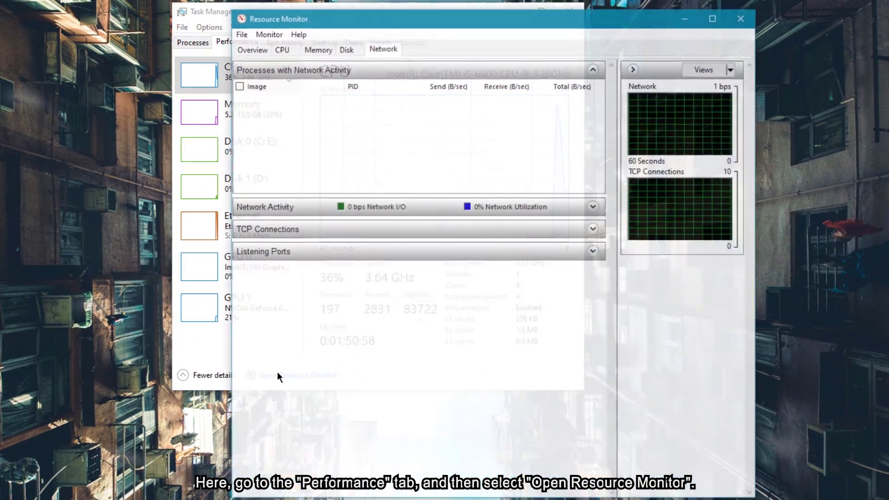
pyautogui.click(220, 11)
pyautogui.click(582, 8)
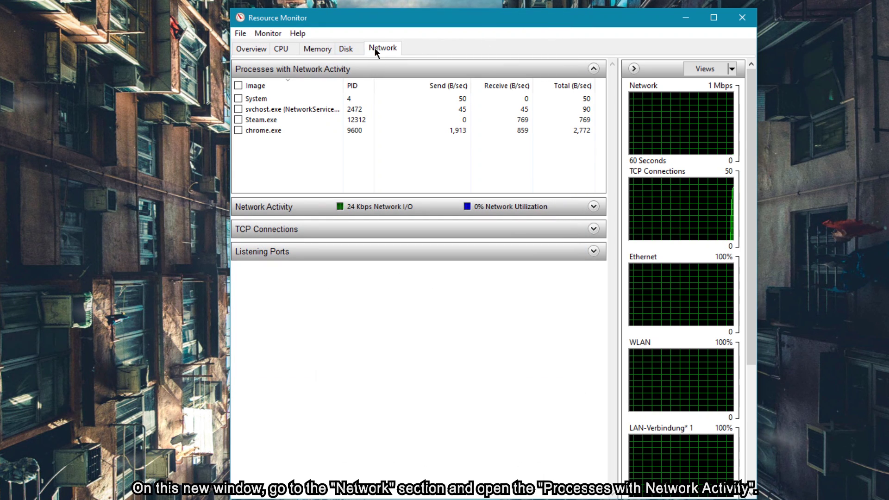
pyautogui.click(373, 71)
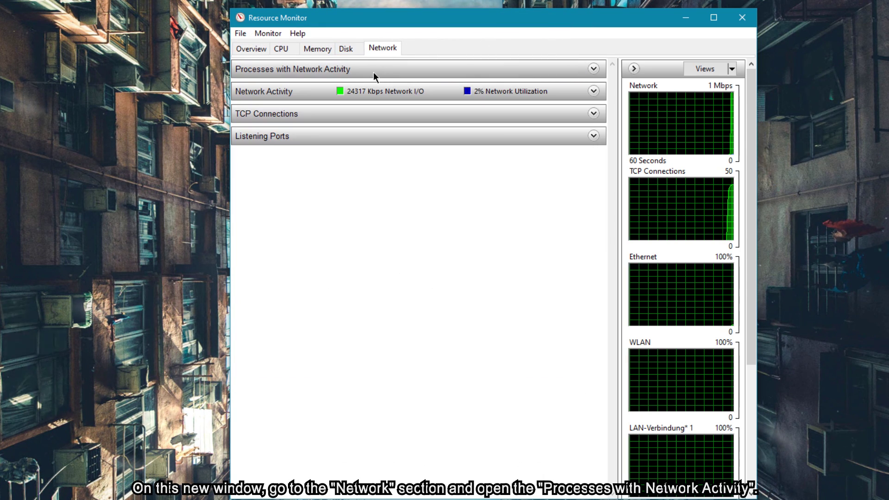
pyautogui.click(277, 70)
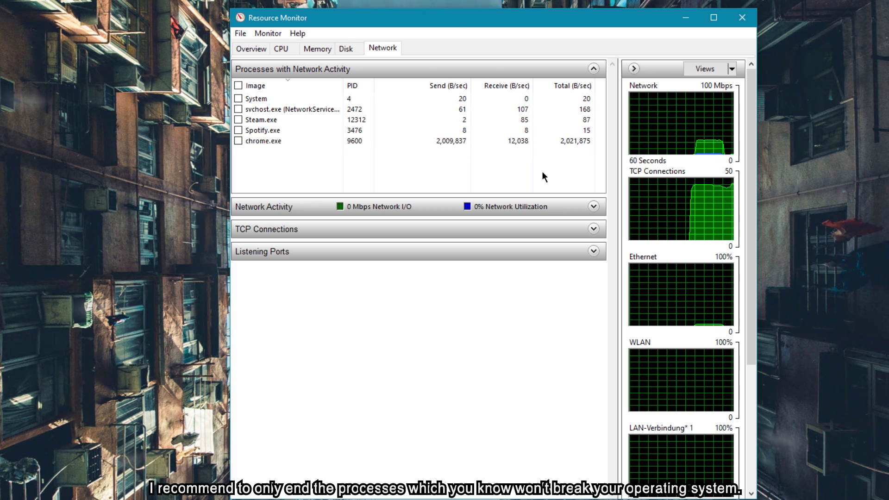
pyautogui.click(593, 69)
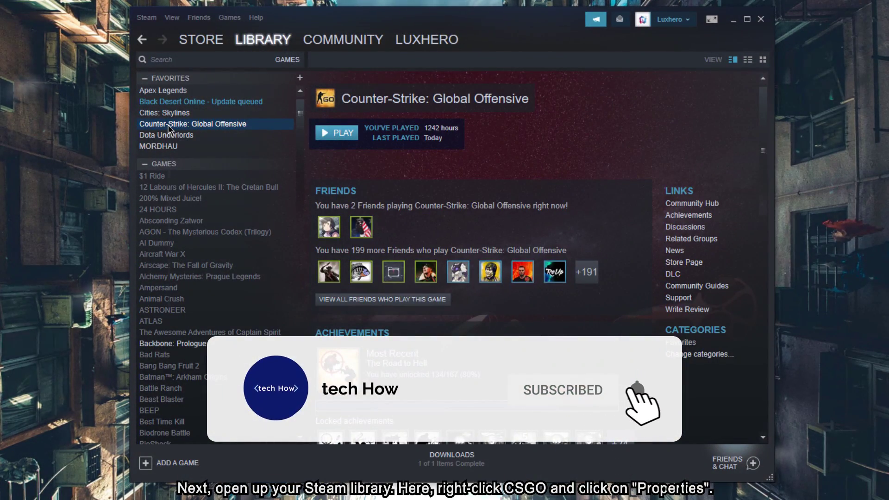
# Open Properties for Counter-Strike: Global Offensive from its Steam Library context menu
pyautogui.rightClick(168, 126)
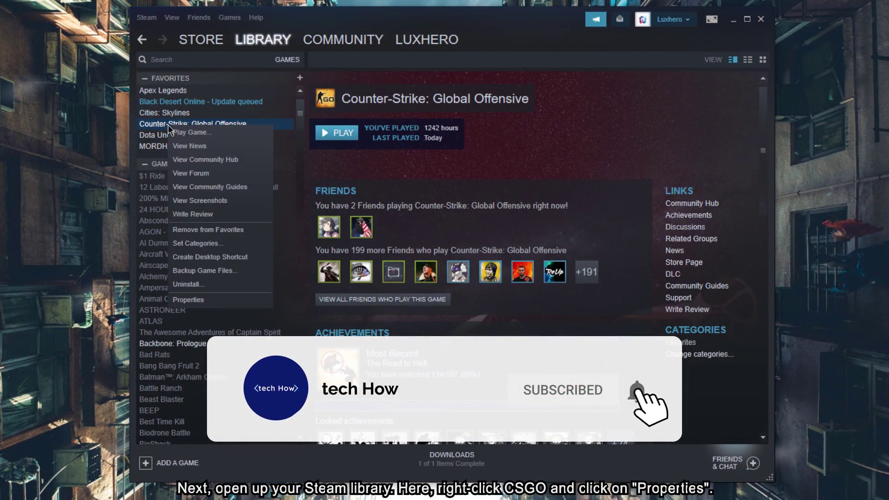
pyautogui.click(189, 293)
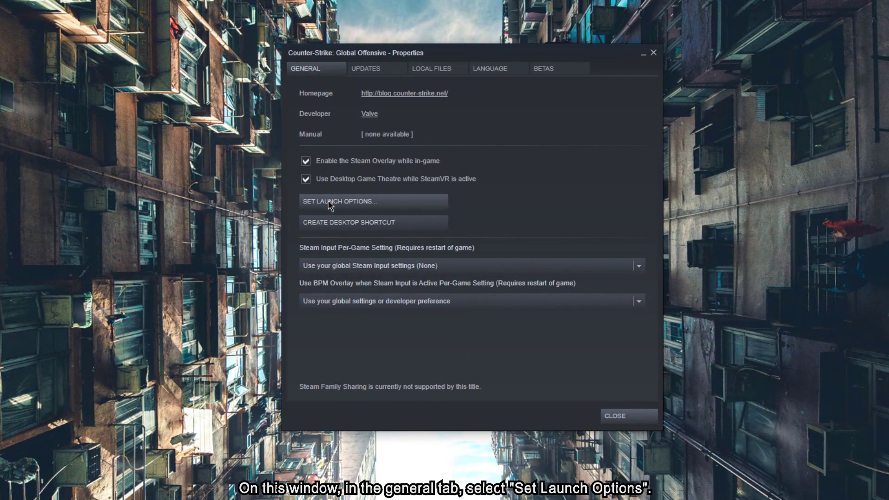
# Enter CS:GO launch options fps_max 0, -nojoy, -high, rate 128000 and cl_cmdrate 128
pyautogui.click(324, 201)
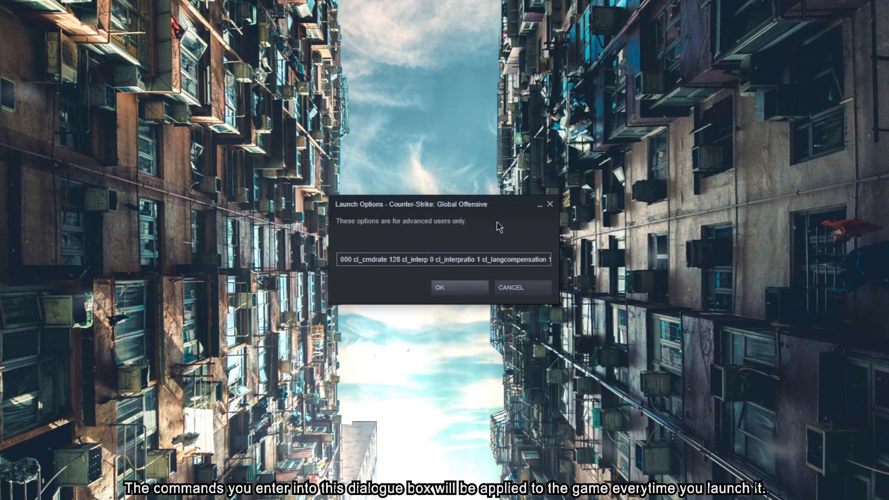
pyautogui.moveTo(421, 259); pyautogui.dragTo(335, 258)
pyautogui.click(361, 258)
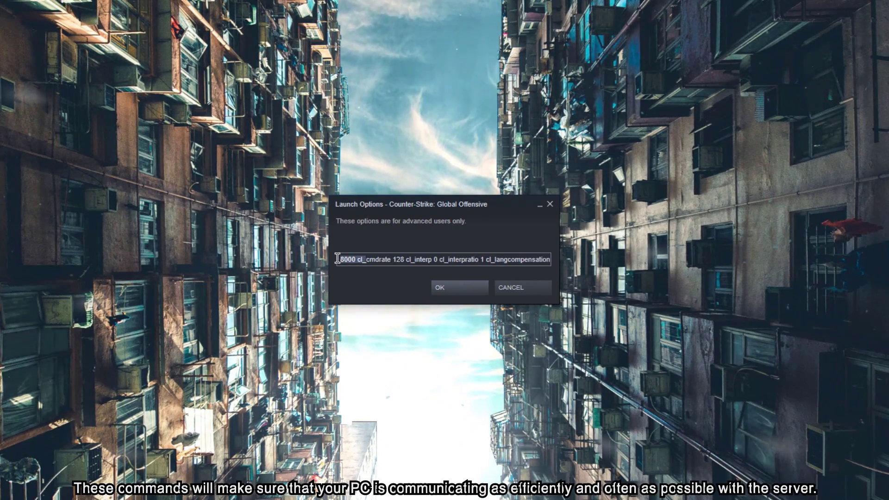
pyautogui.click(336, 259)
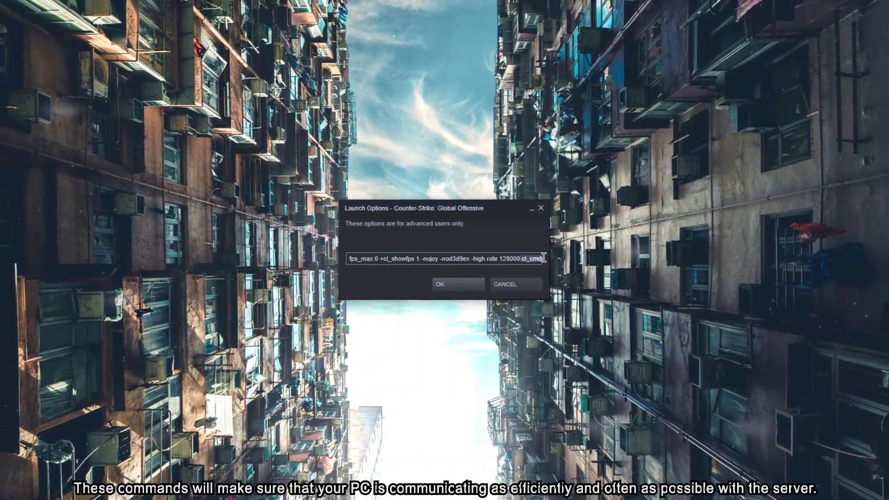
pyautogui.moveTo(536, 259); pyautogui.dragTo(546, 258)
pyautogui.click(547, 259)
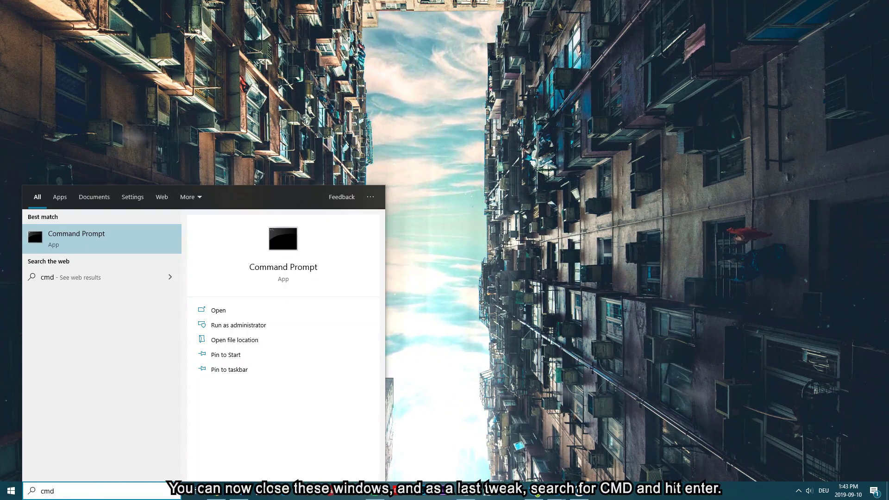
# Open Command Prompt and run ipconfig /flushdns to clear the DNS resolver cache
pyautogui.press('Return')
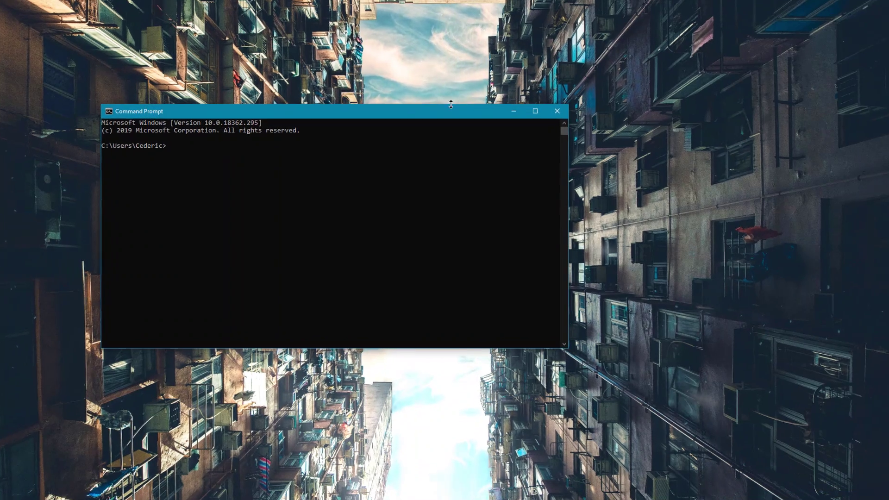
pyautogui.write('ig')
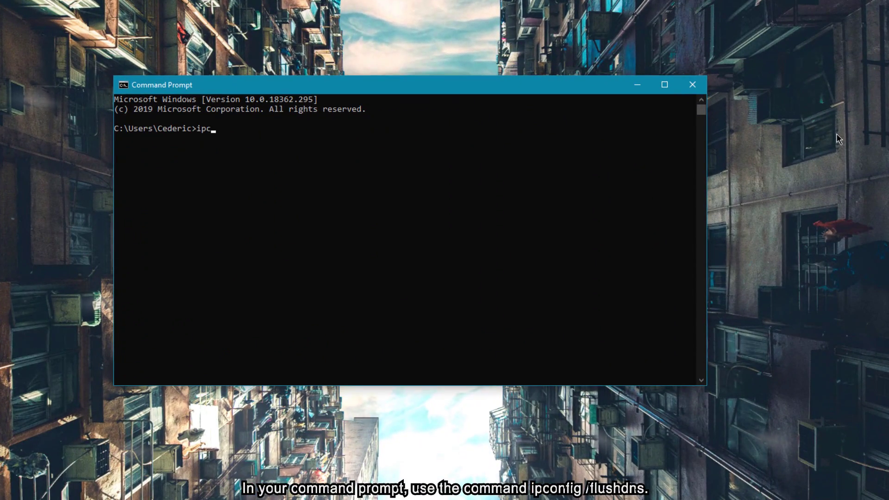
pyautogui.write(' /flushdns')
pyautogui.press('Return')
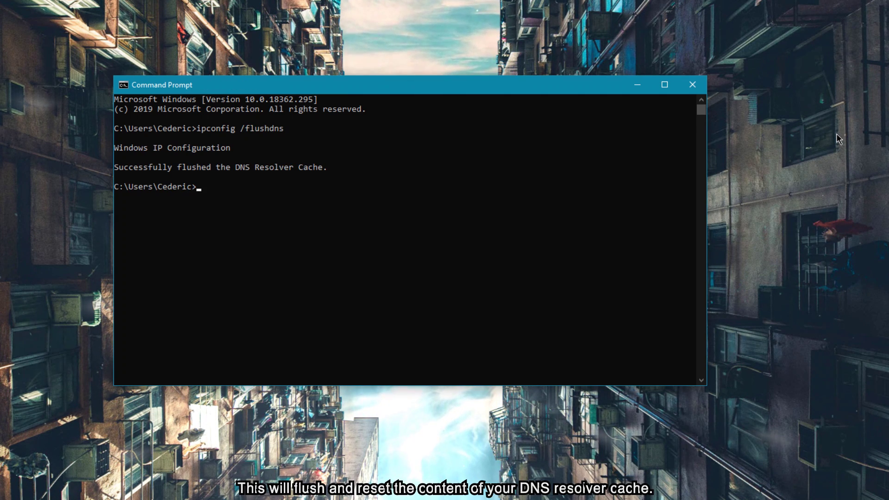
# Run a continuous ping google.com -t and reposition the Command Prompt window
pyautogui.write('ping')
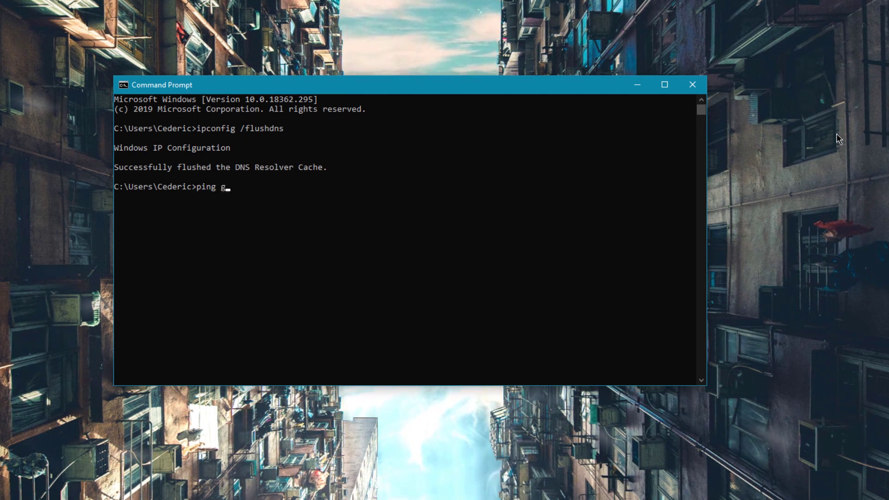
pyautogui.write(' g')
pyautogui.write('t')
pyautogui.press('Return')
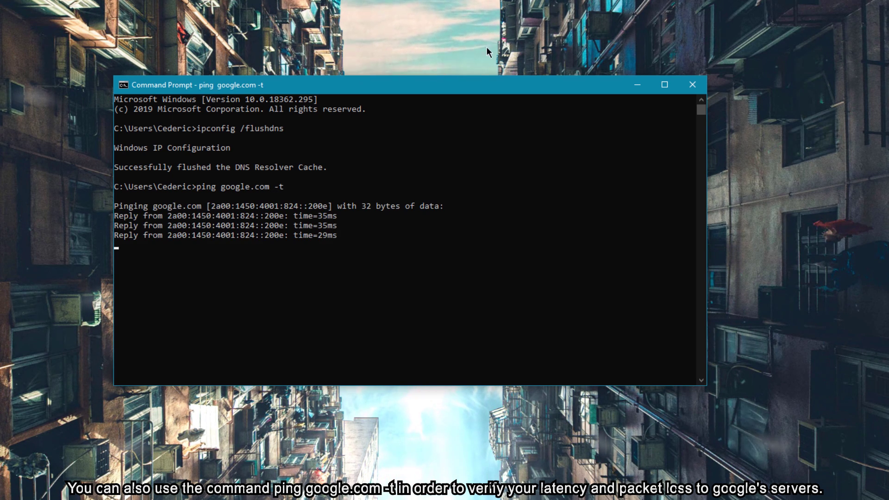
pyautogui.moveTo(462, 87); pyautogui.dragTo(522, 79)
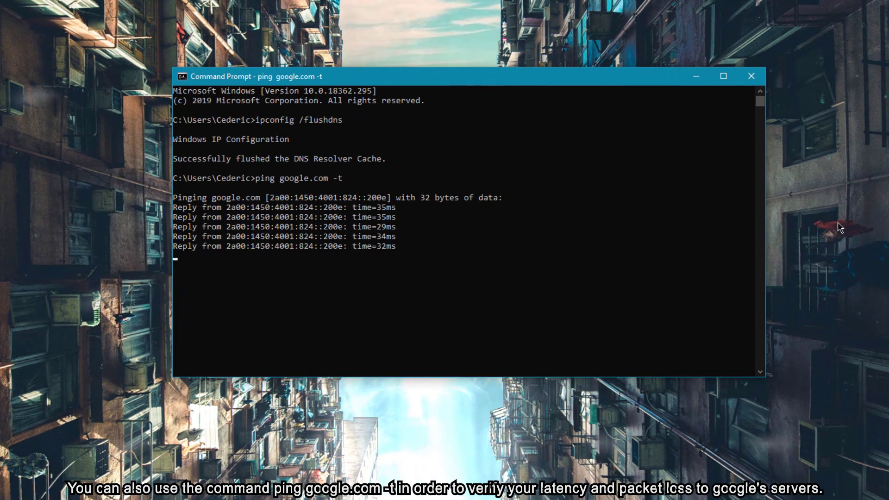